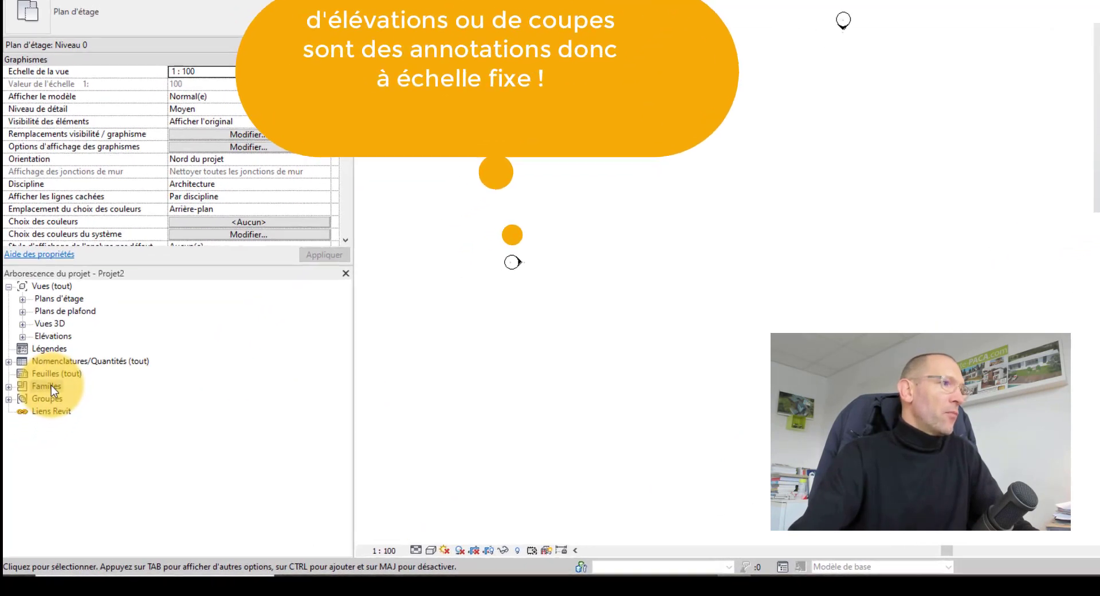
- Search the project browser's families for "coupe" until reaching the family Extrémité de la ligne de coupe - Pleine
right_click(42, 424)
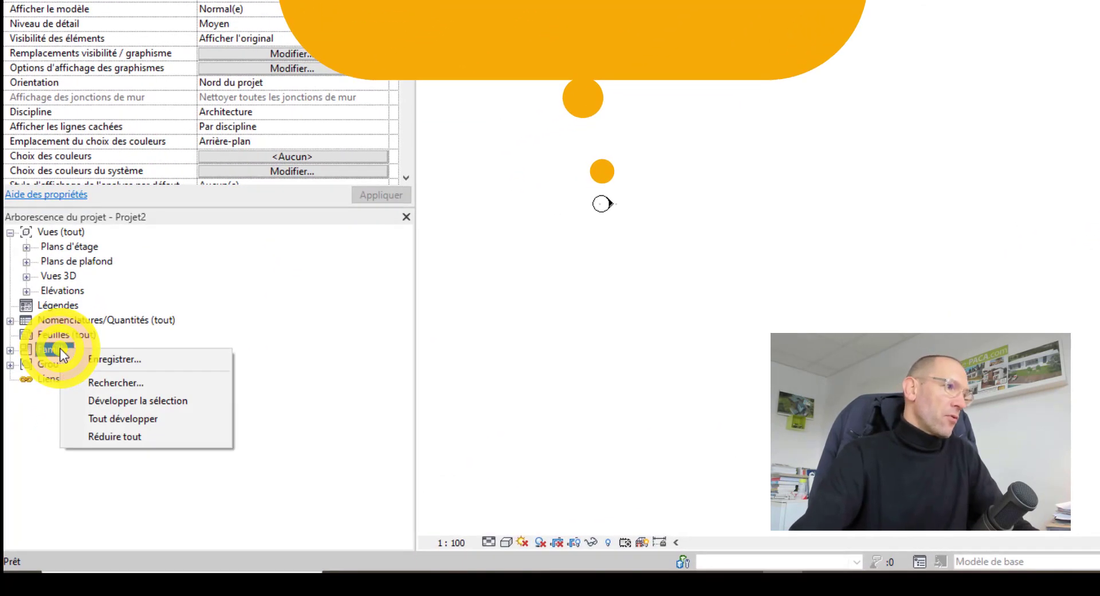
left_click(161, 381)
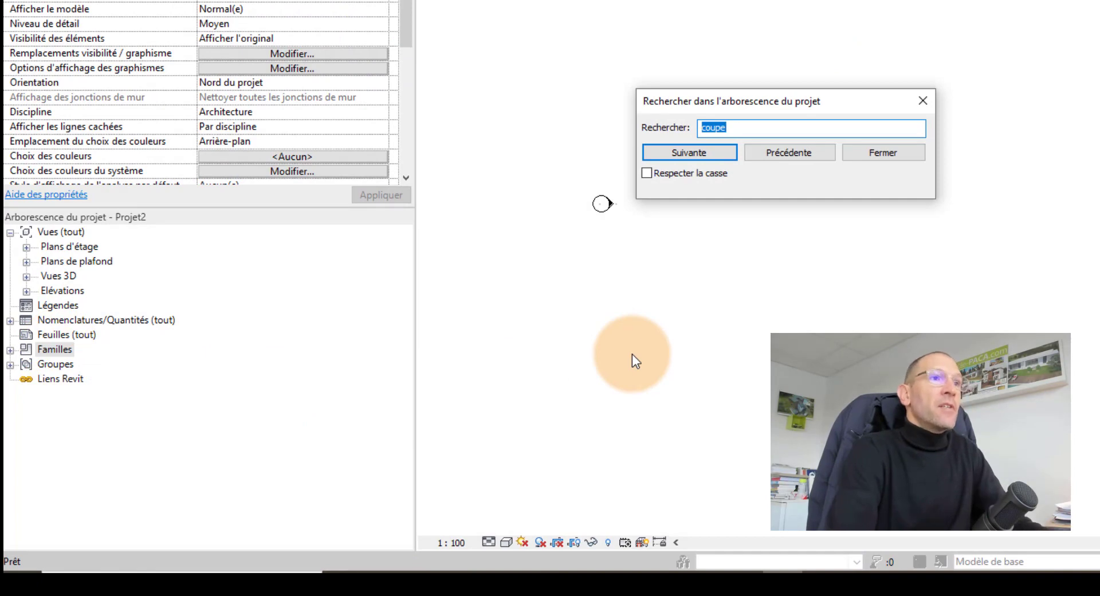
key("Return")
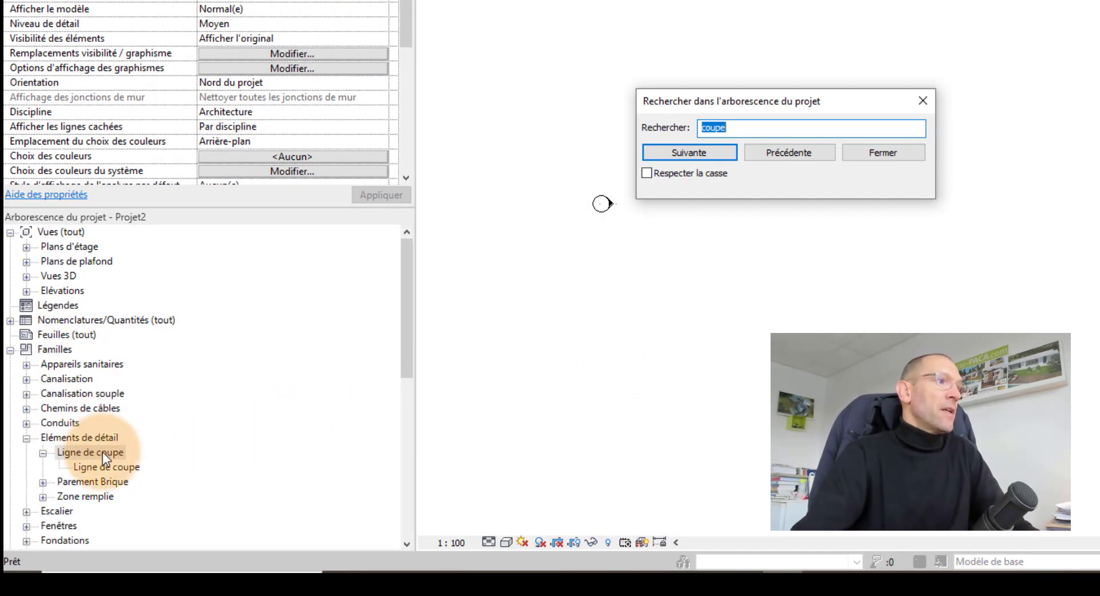
left_click(723, 157)
left_click(723, 157)
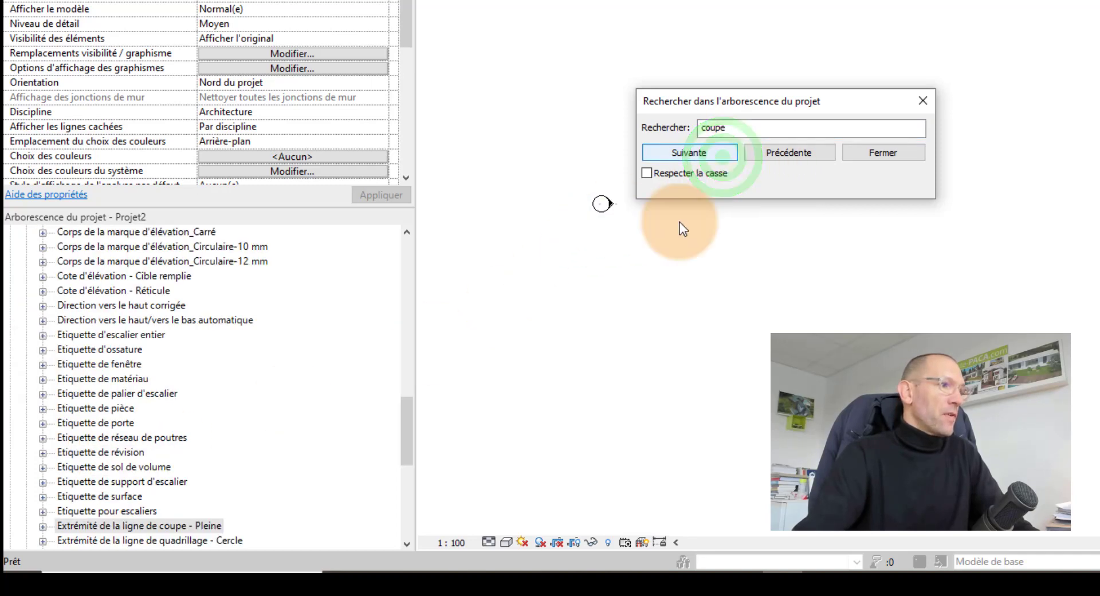
left_click(892, 156)
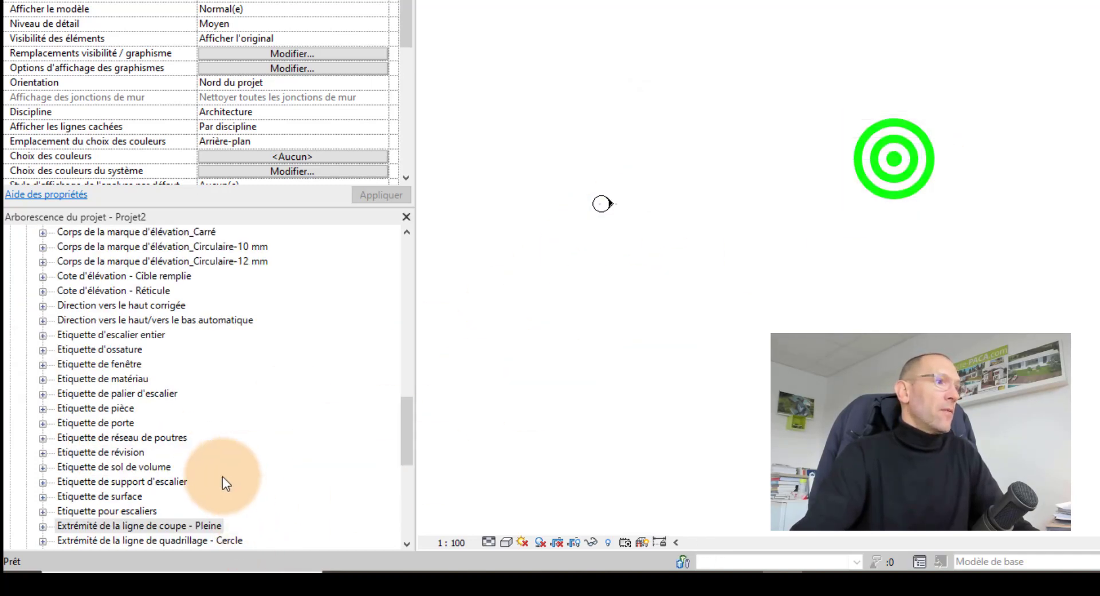
- Open the section head family Extrémité de la ligne de coupe - Pleine for editing
left_click(43, 526)
scroll(128, 480, "down", 2)
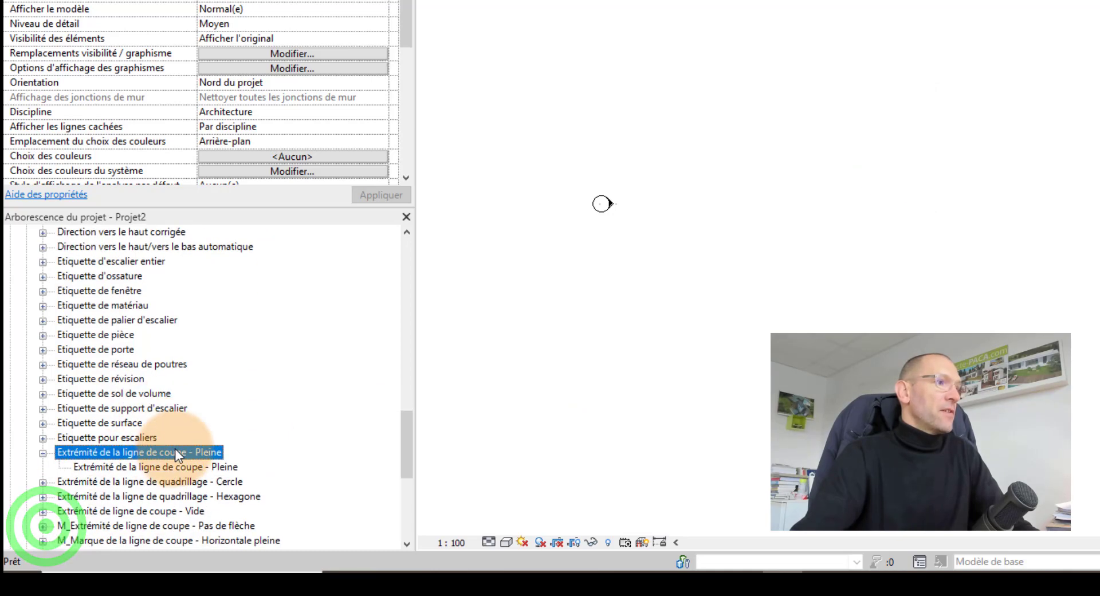
right_click(171, 466)
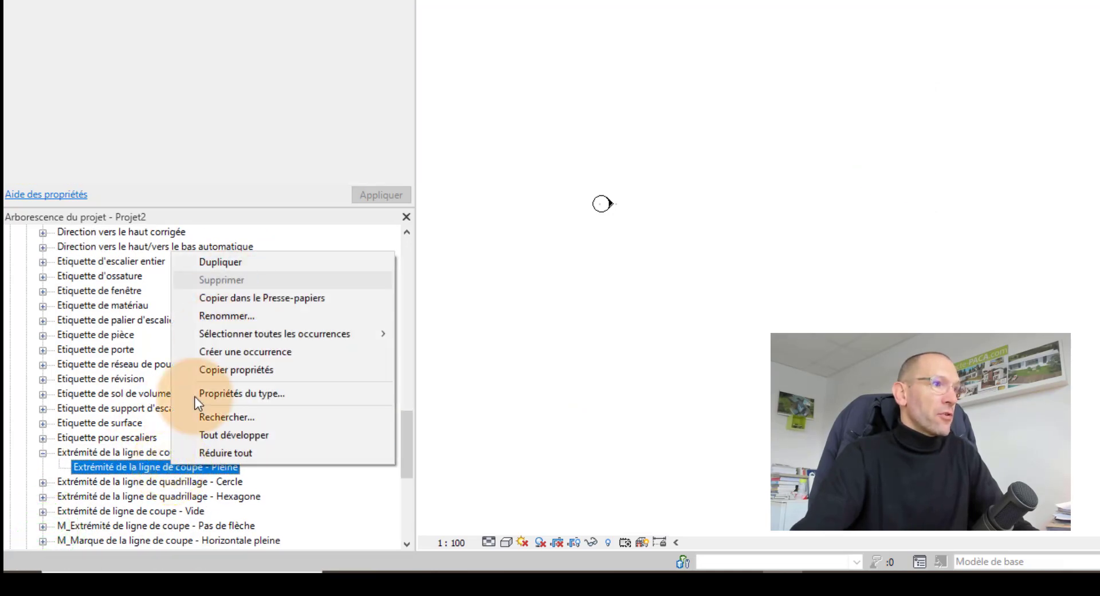
left_click(121, 456)
right_click(121, 456)
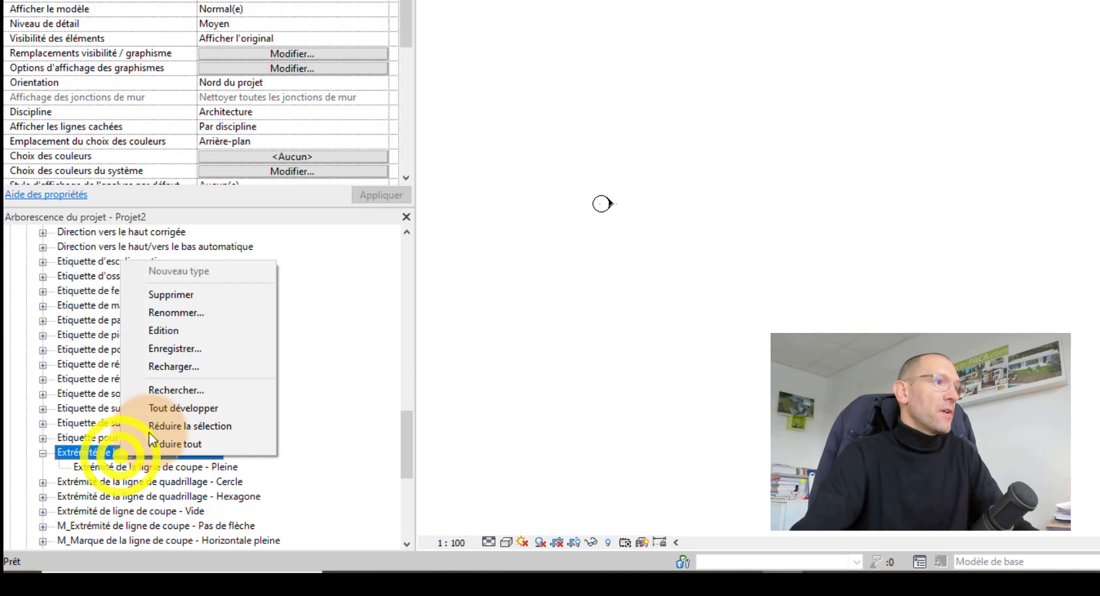
left_click(179, 328)
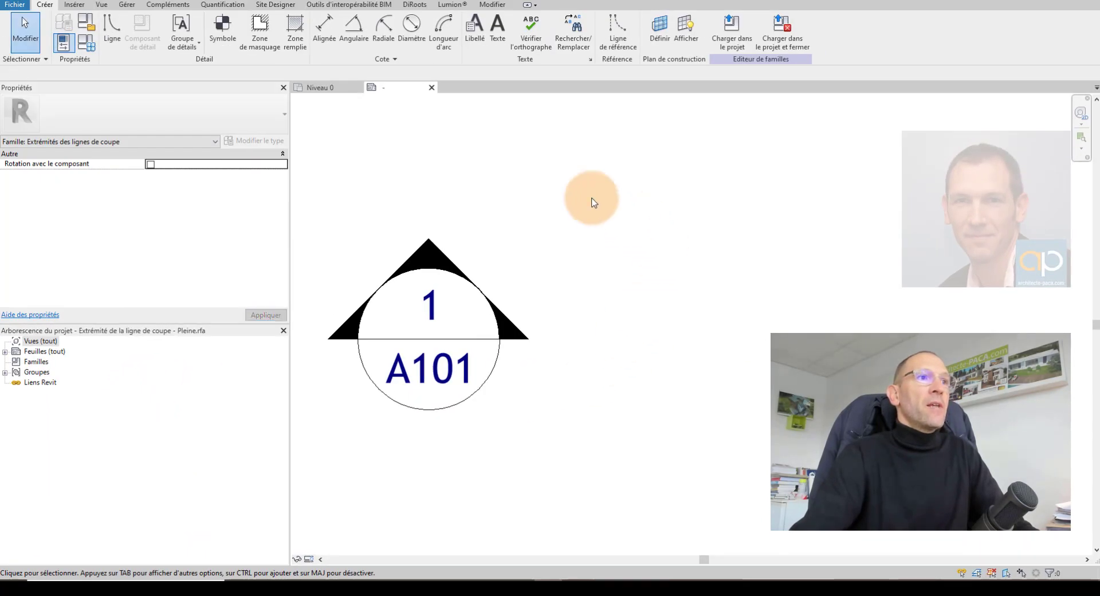
- Examine the filled regions that form the arrow around the section head's circle
middle_click_drag(627, 315, 783, 325)
scroll(651, 270, "up", 3)
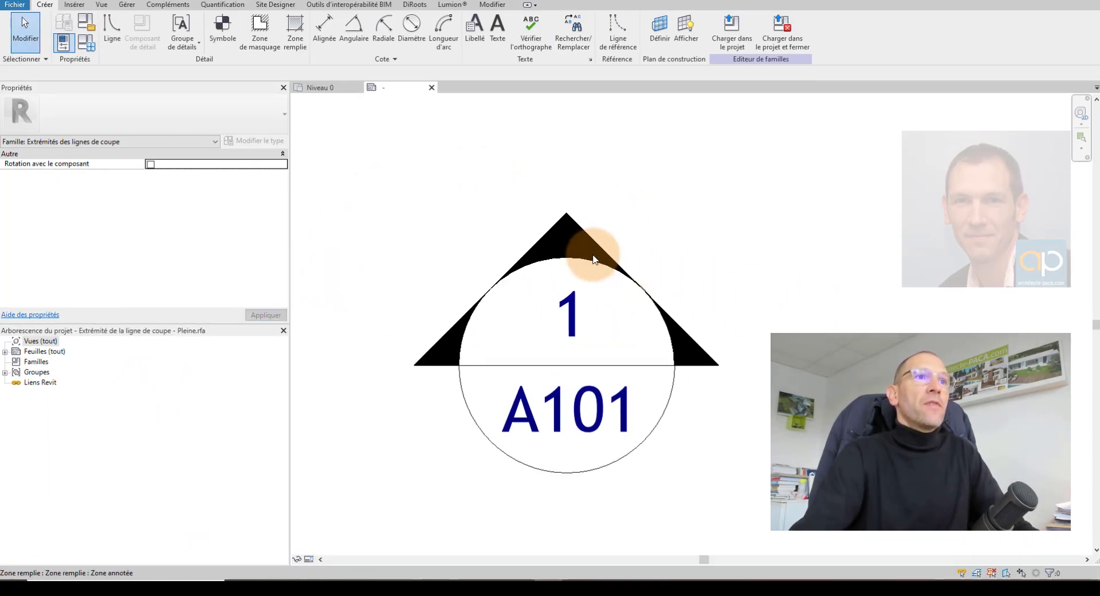
left_click(599, 266)
left_click(528, 257)
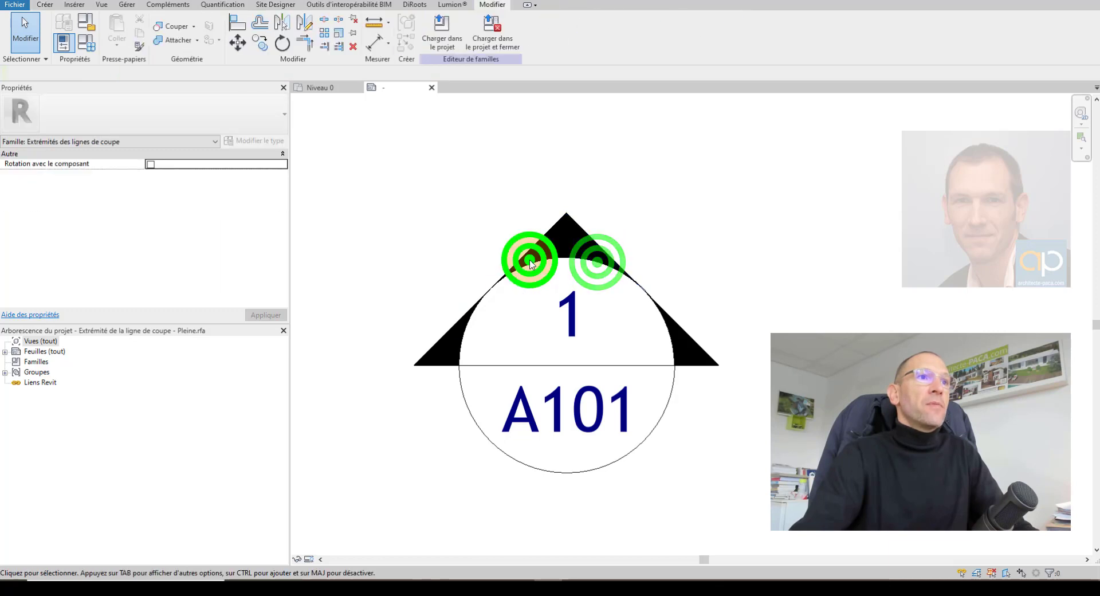
left_click(527, 266)
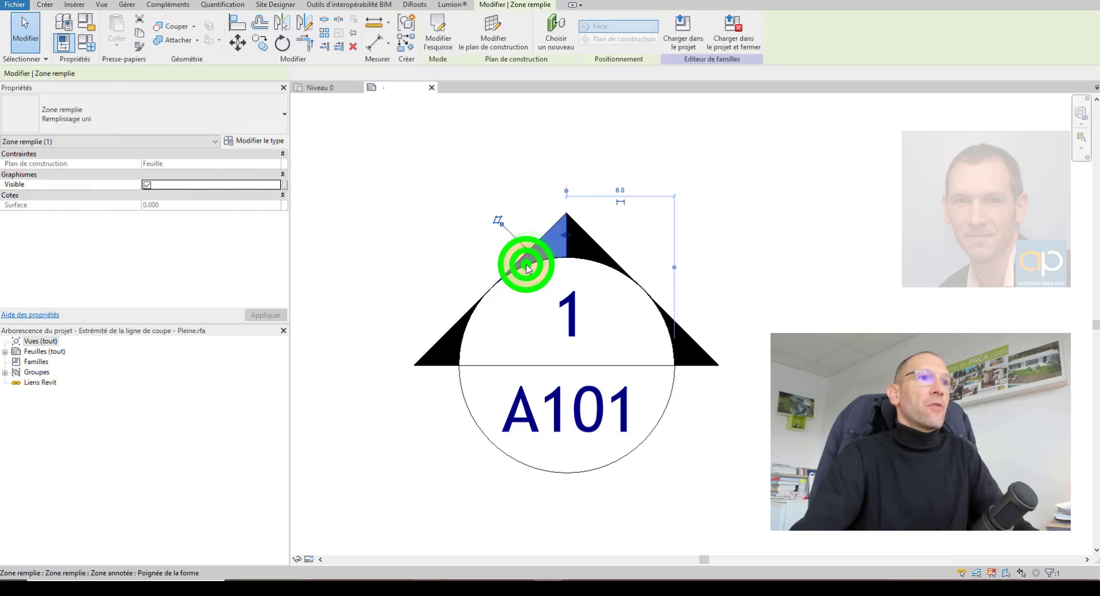
left_click(450, 324)
left_click(406, 246)
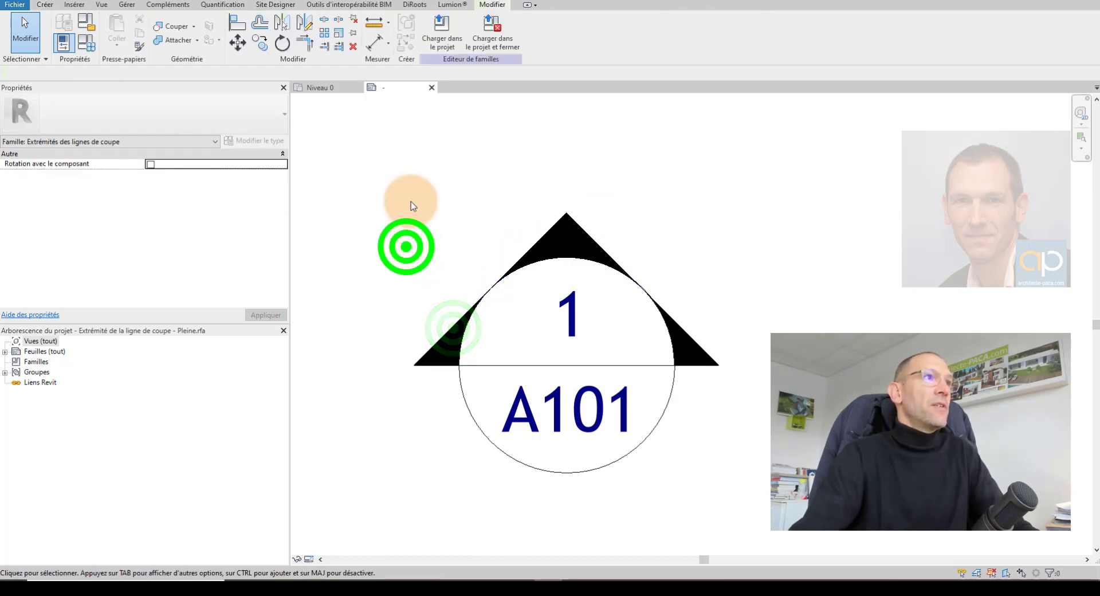
- Inspect the properties of the section head's view number and sheet number labels
left_click(45, 5)
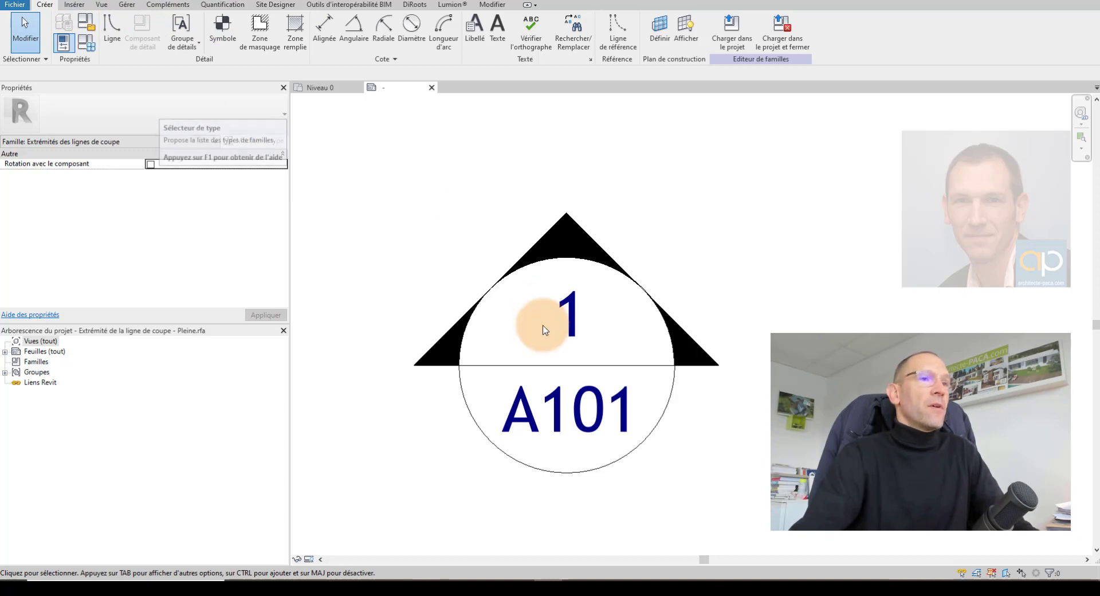
left_click(567, 320)
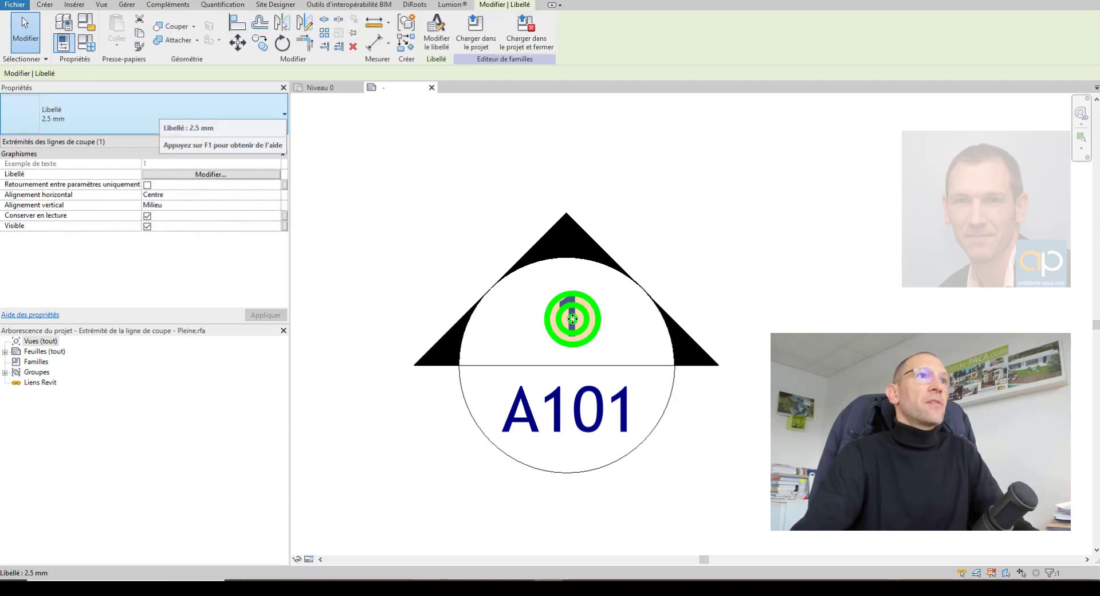
left_click(601, 412)
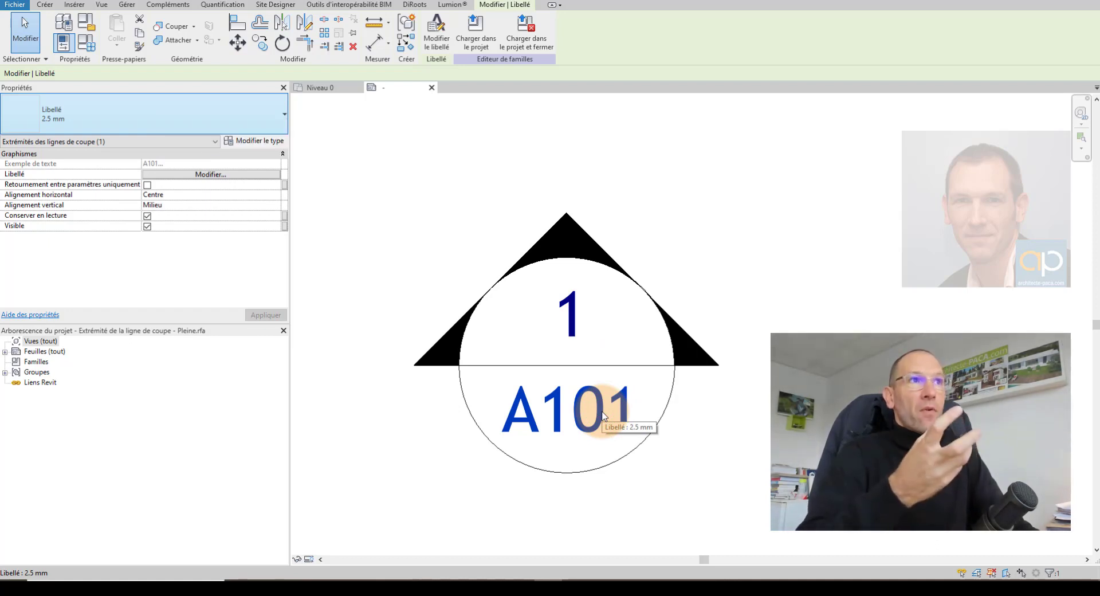
- Return to the Niveau 0 plan and search the project browser for the "élévation" mark pointer families
left_click(337, 90)
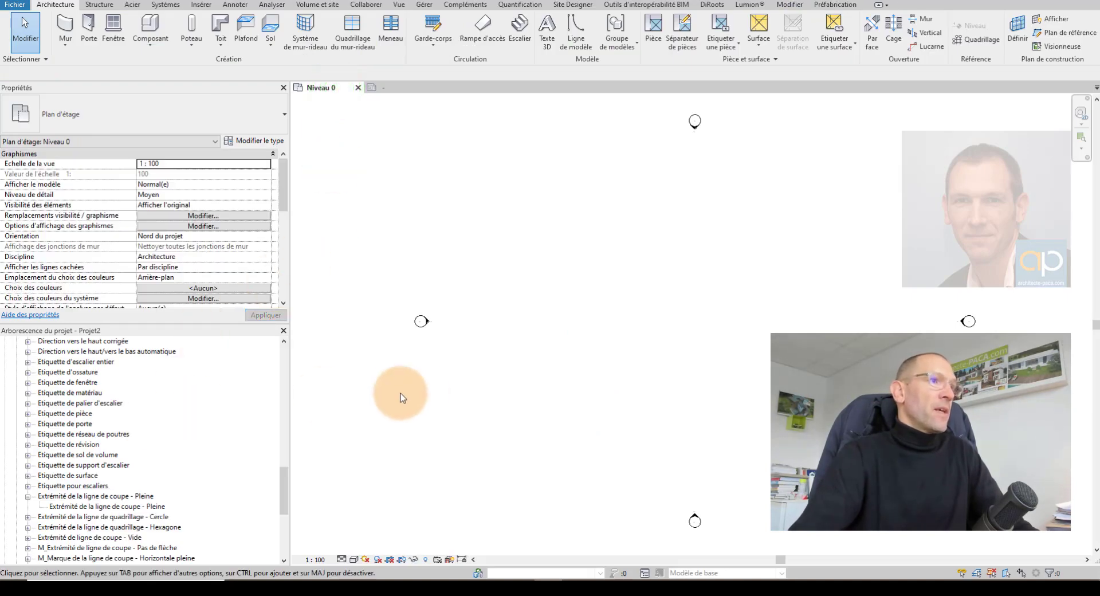
right_click(89, 404)
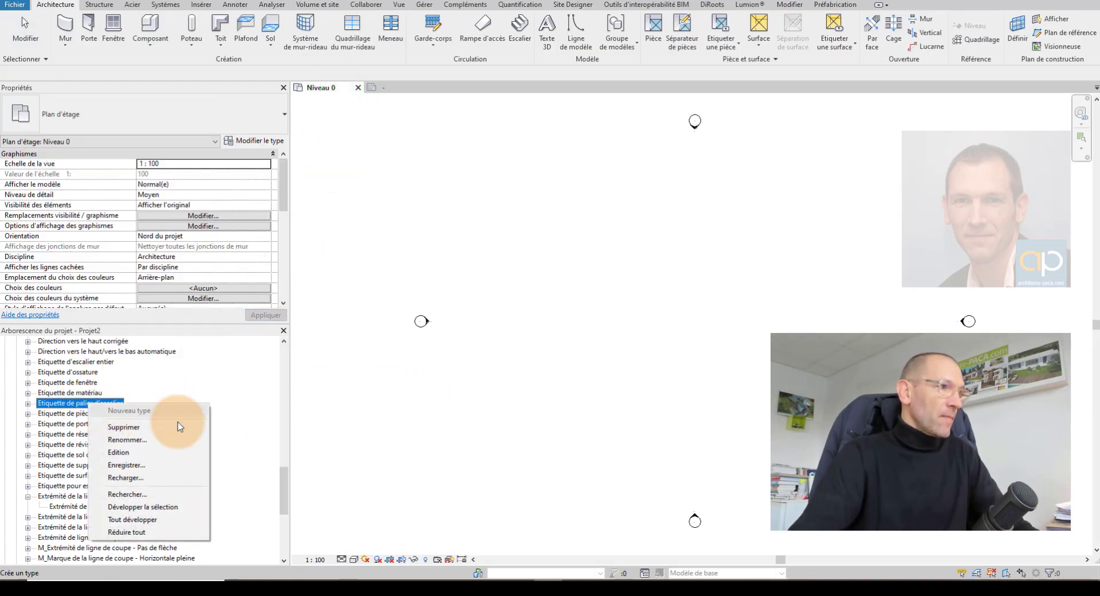
left_click(177, 494)
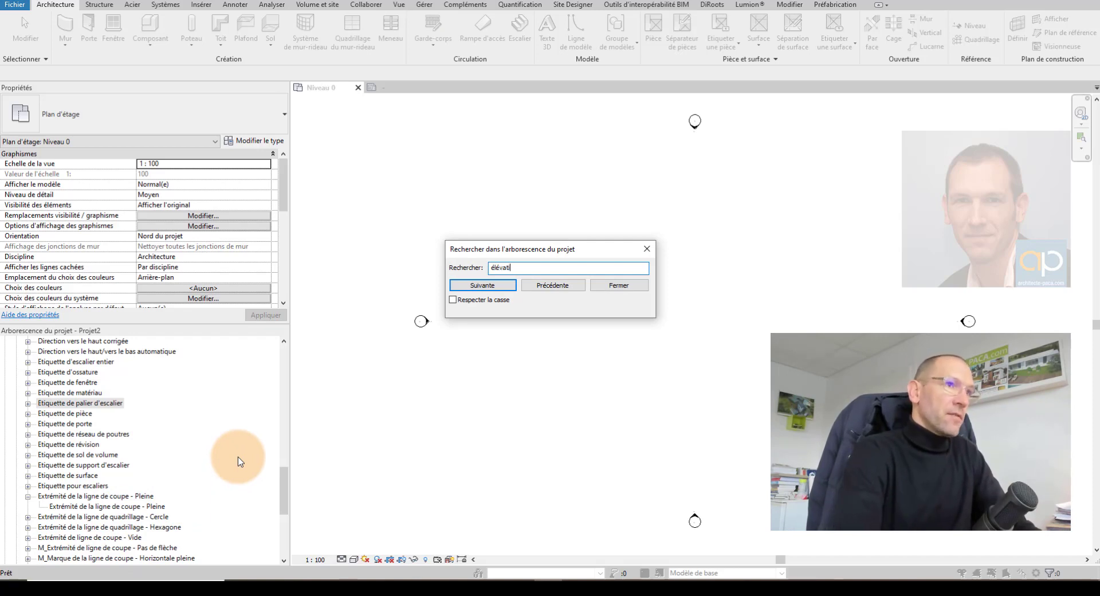
type("élévation")
key("Return")
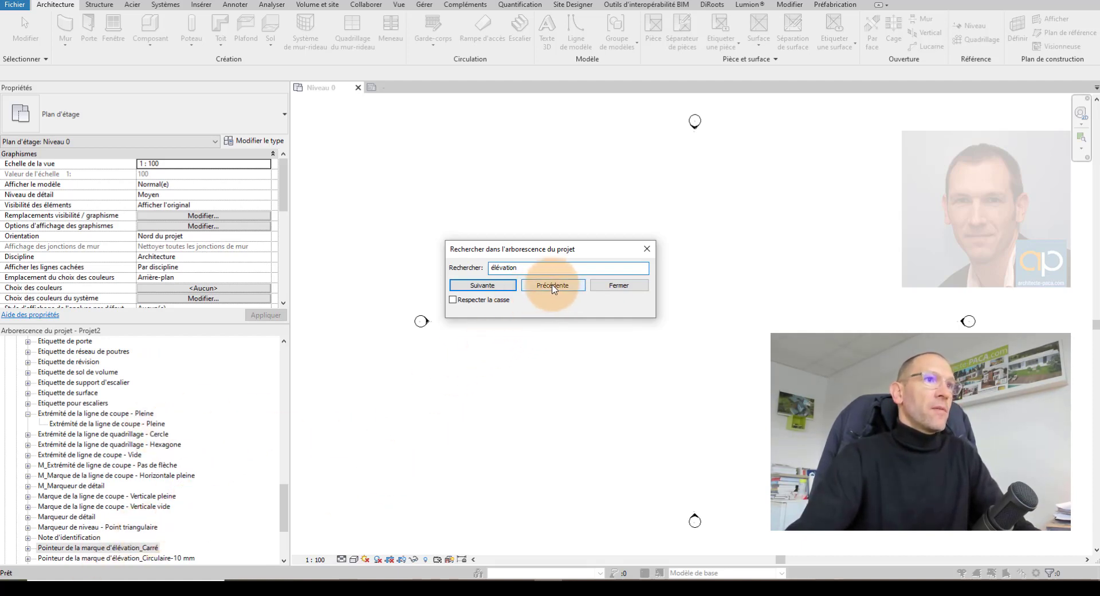
left_click(497, 288)
left_click(498, 289)
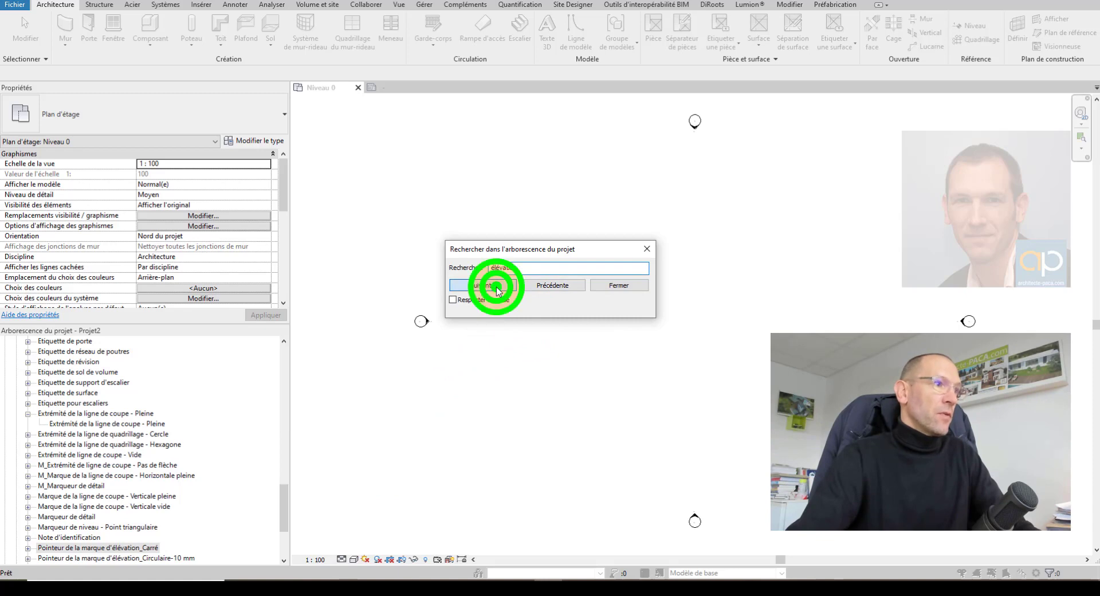
left_click(497, 289)
- Open the family Pointeur de la marque d'élévation_Circulaire-10 mm for editing
left_click(179, 545)
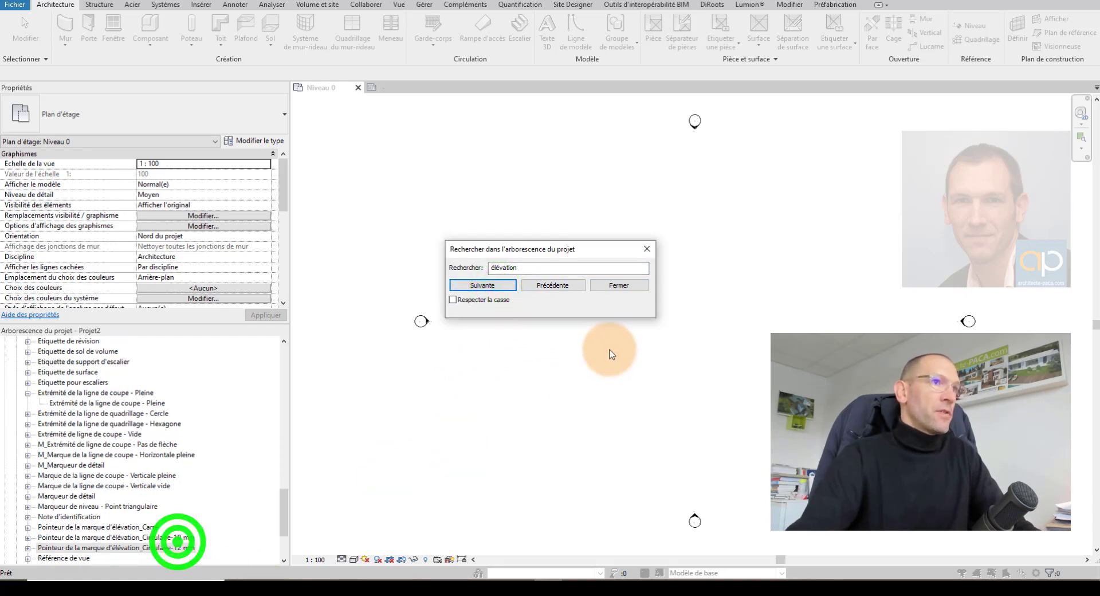
left_click(627, 285)
right_click(179, 537)
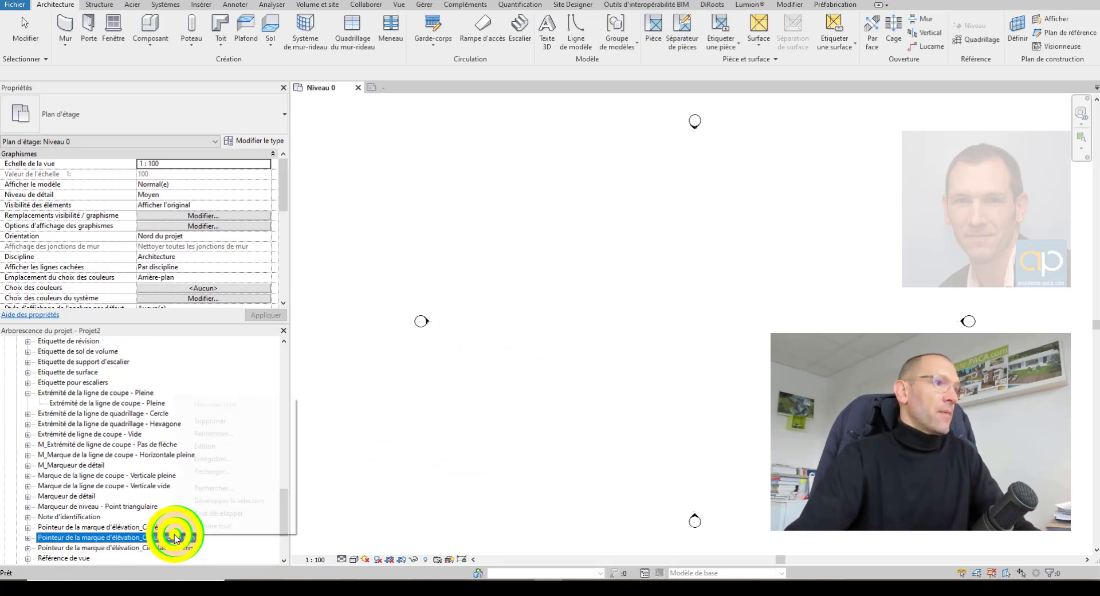
left_click(237, 449)
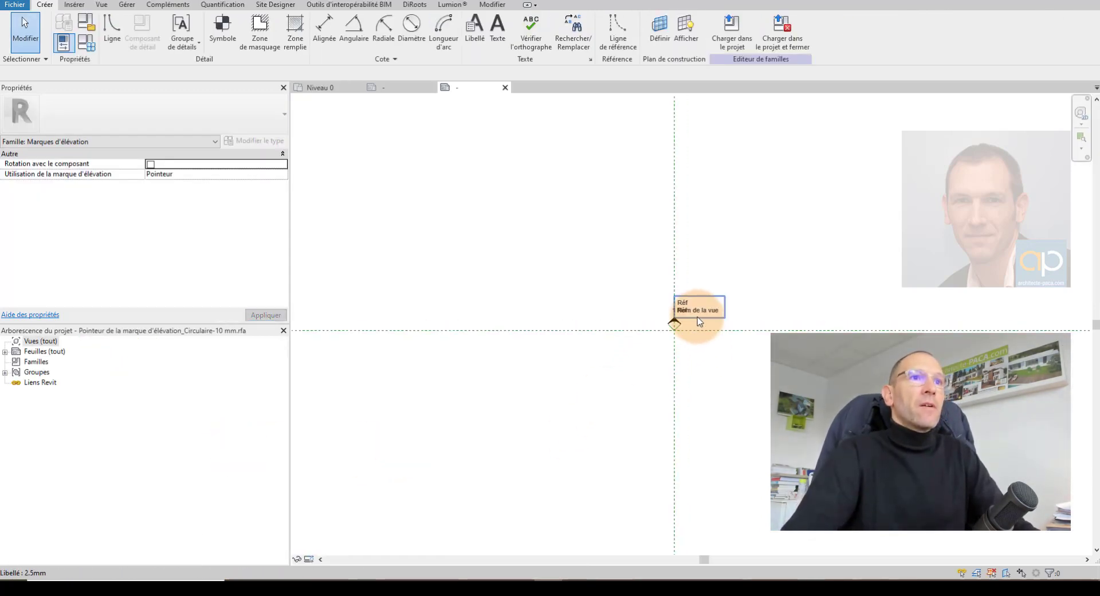
- Examine the elevation pointer's reference and view name labels, its filled arrow region and its reference lines
scroll(699, 327, "up", 5)
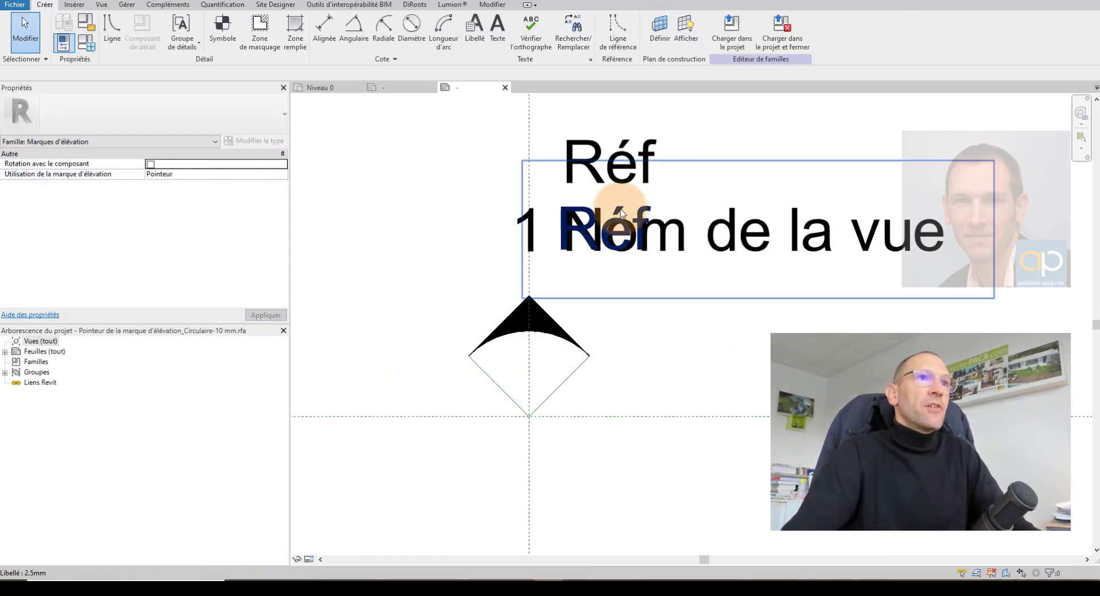
left_click(617, 160)
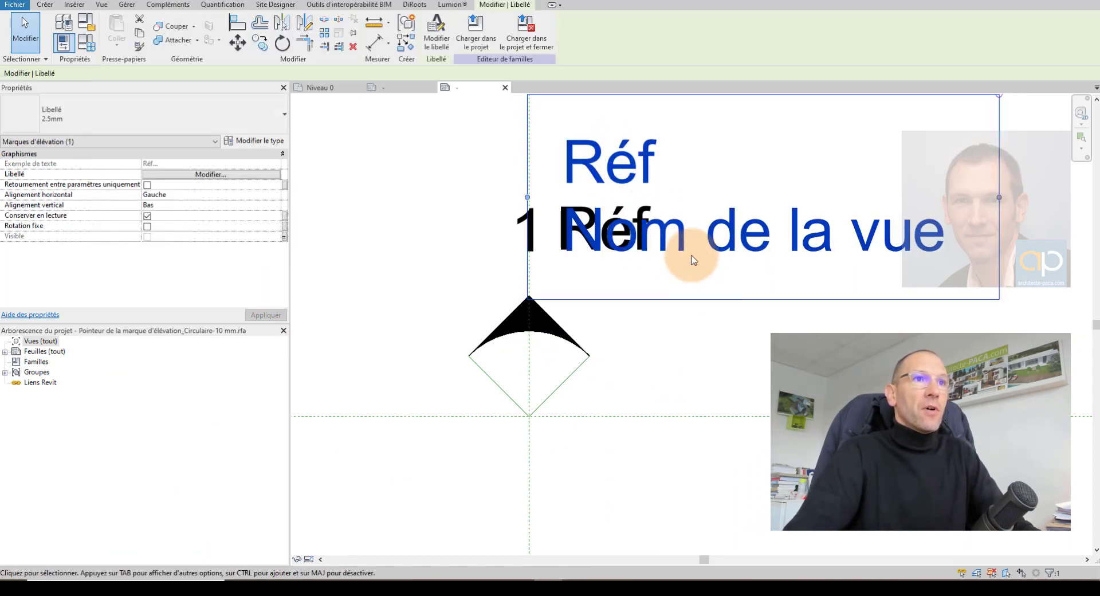
left_click(533, 243)
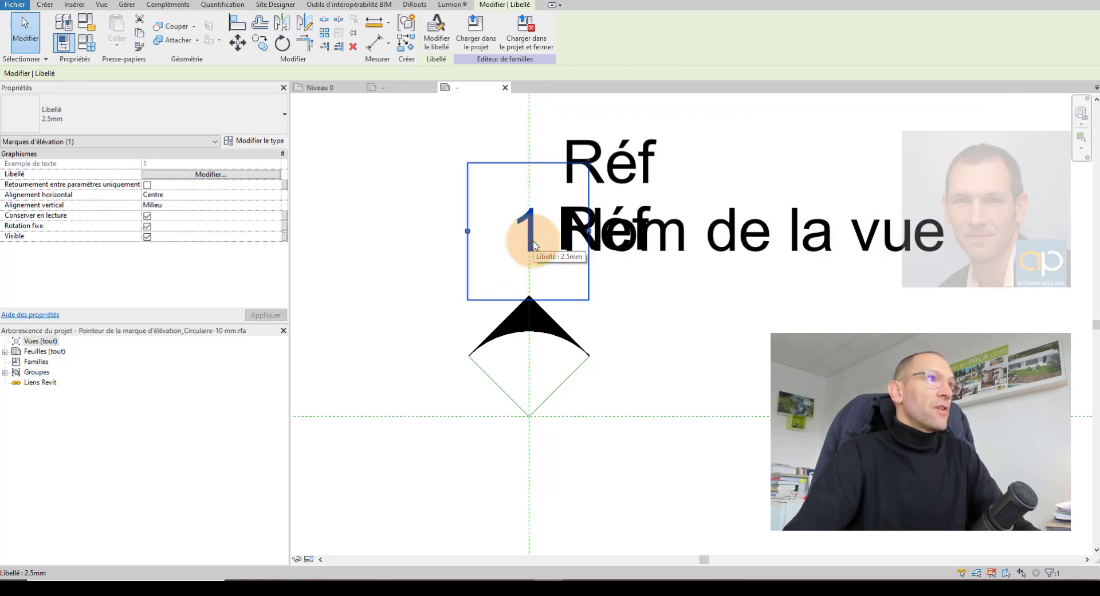
left_click(559, 335)
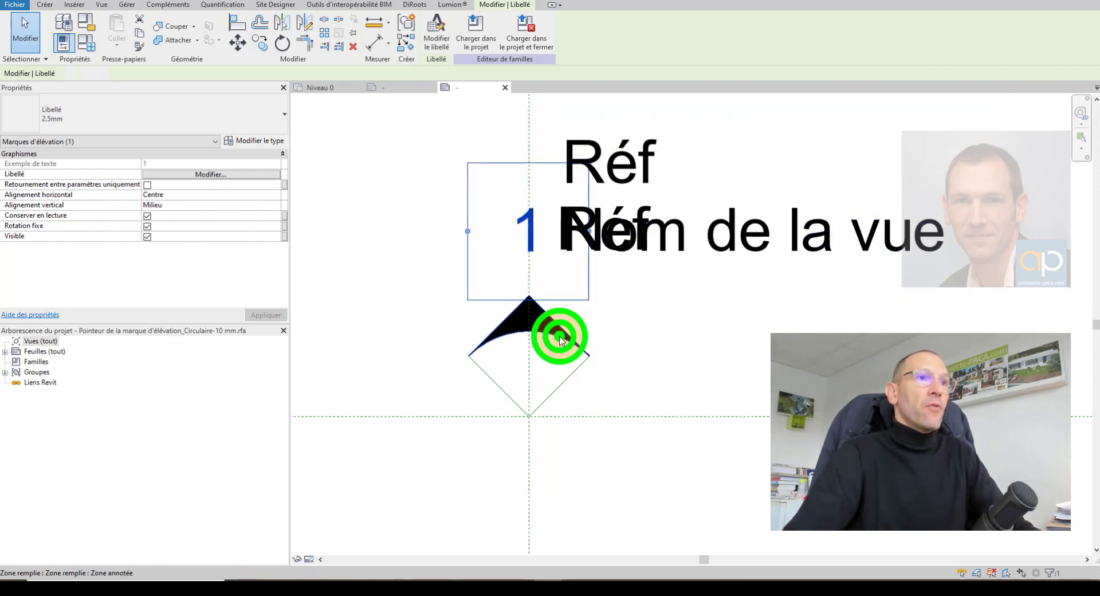
left_click(577, 364)
left_click(490, 379)
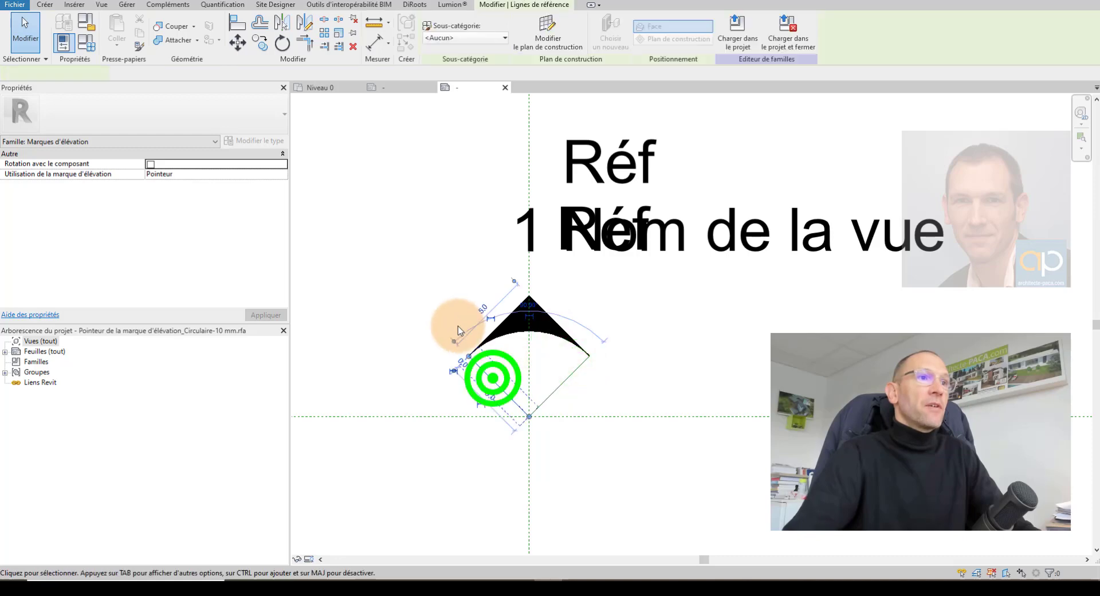
left_click(452, 319)
key("Escape")
scroll(453, 319, "down", 3)
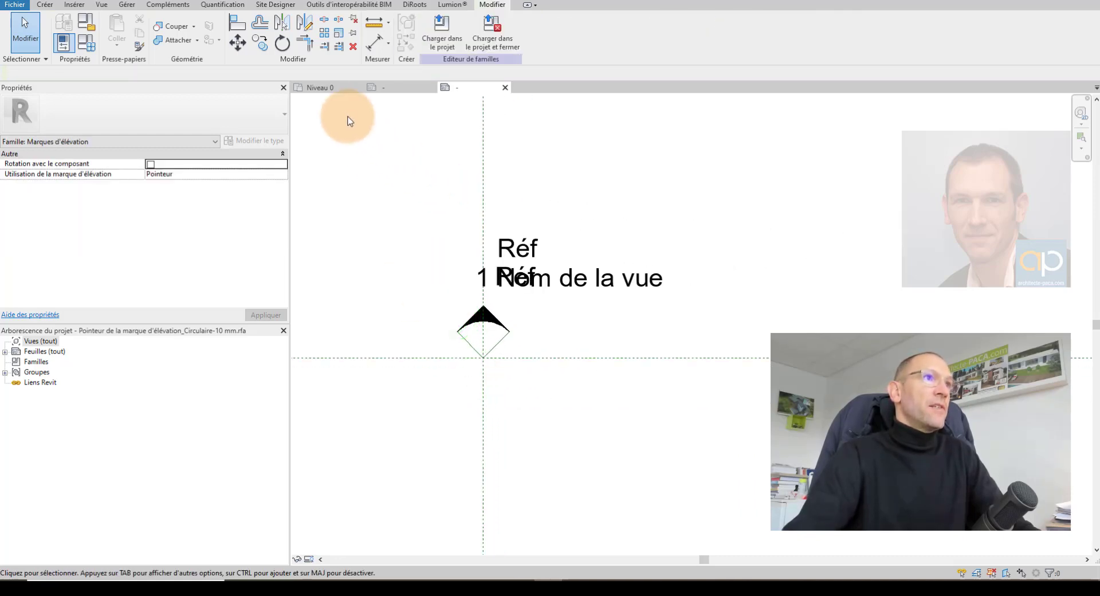
- In the Niveau 0 plan, open the west elevation mark's type properties and those of its elevation tag Cercle - Flèche remplie 45°
left_click(344, 90)
scroll(487, 321, "up", 5)
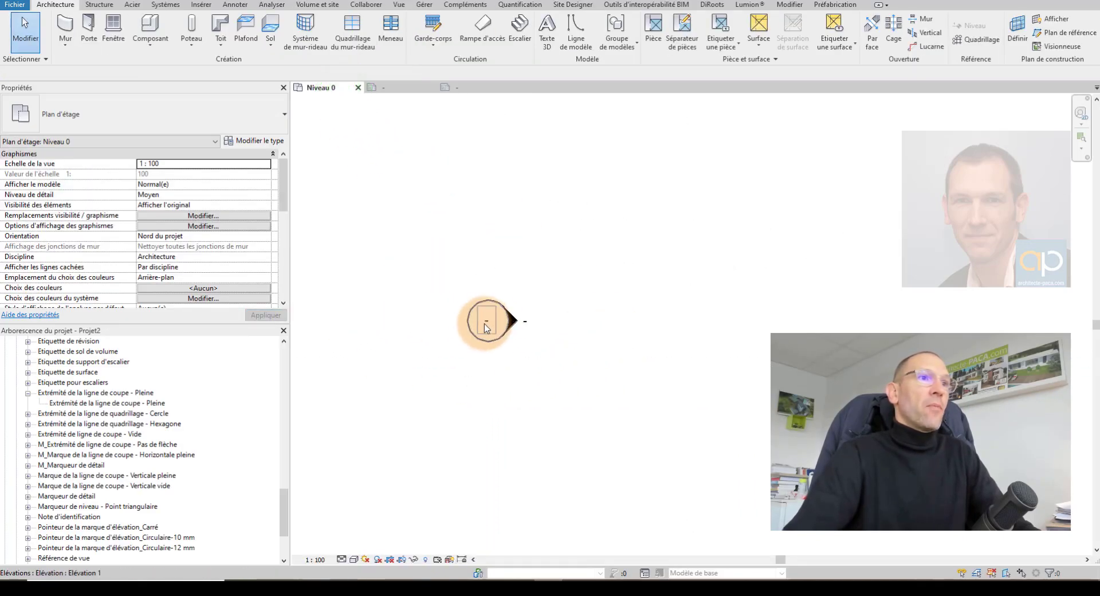
left_click(506, 281)
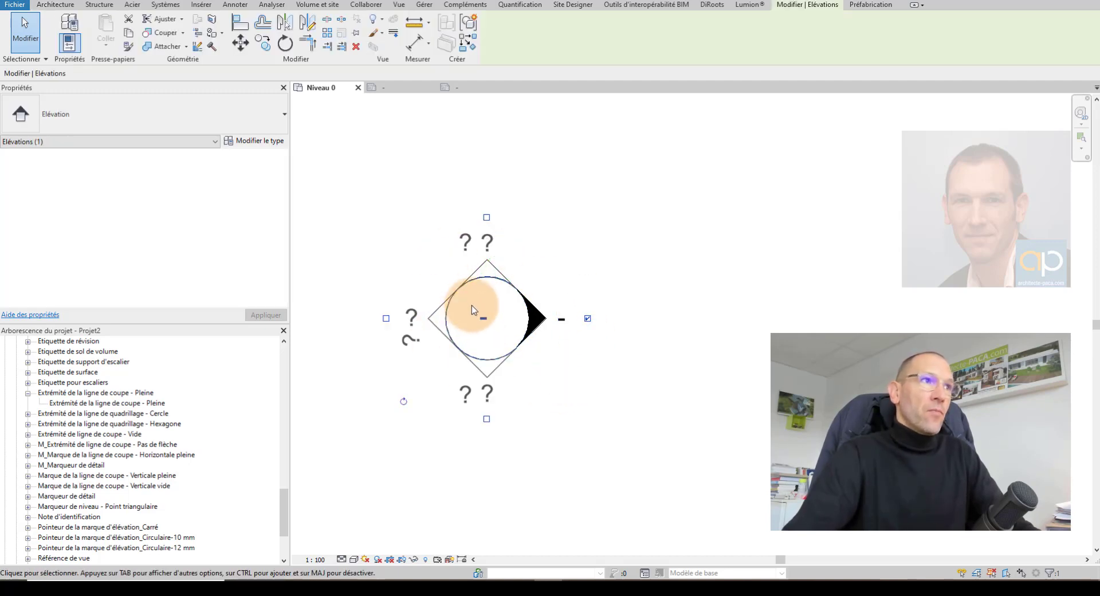
left_click(255, 143)
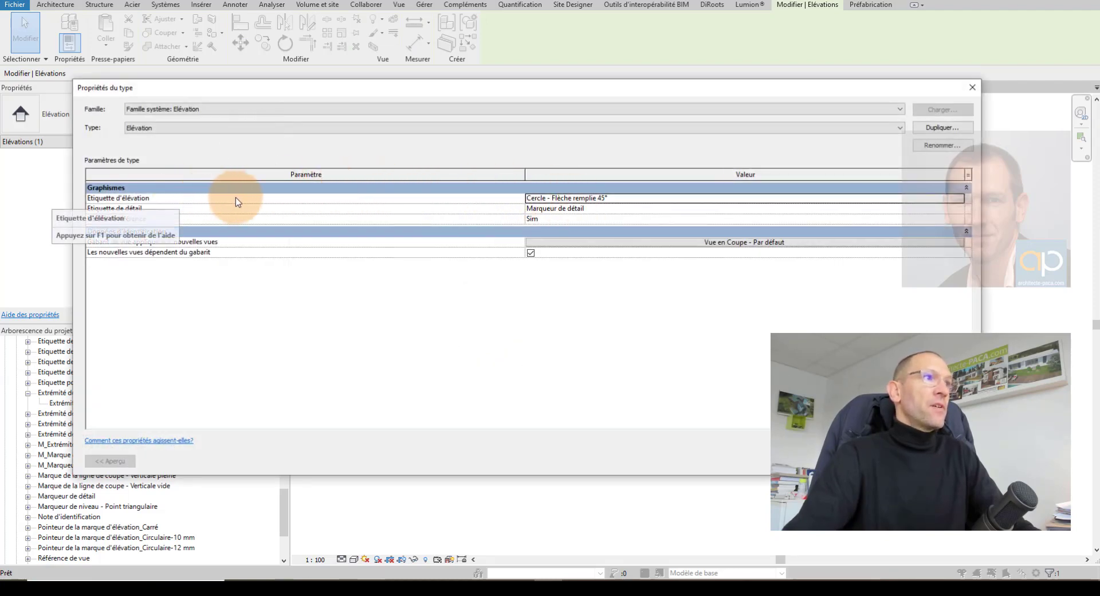
left_click(805, 198)
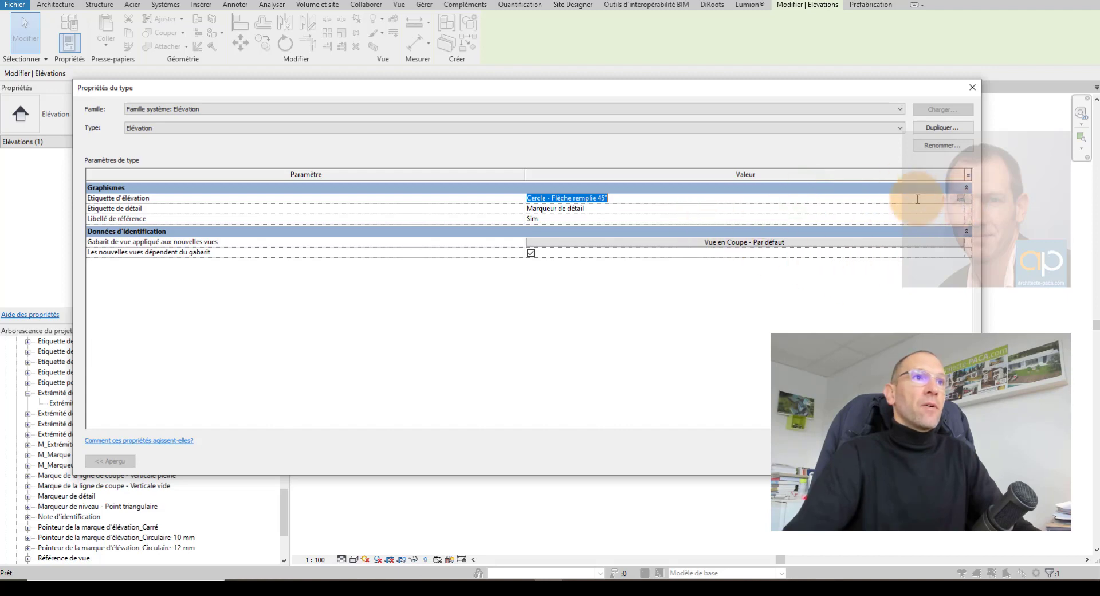
left_click(958, 197)
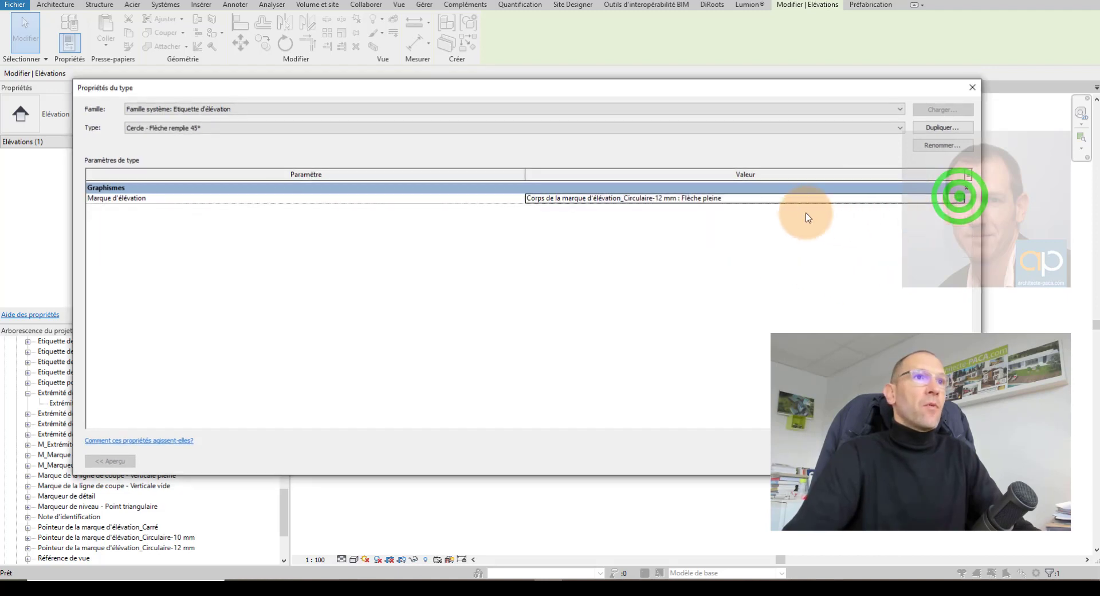
- List the mark families available for the elevation tag Cercle - Flèche remplie 45°, and close the type properties without changing anything
left_click(925, 200)
left_click(959, 198)
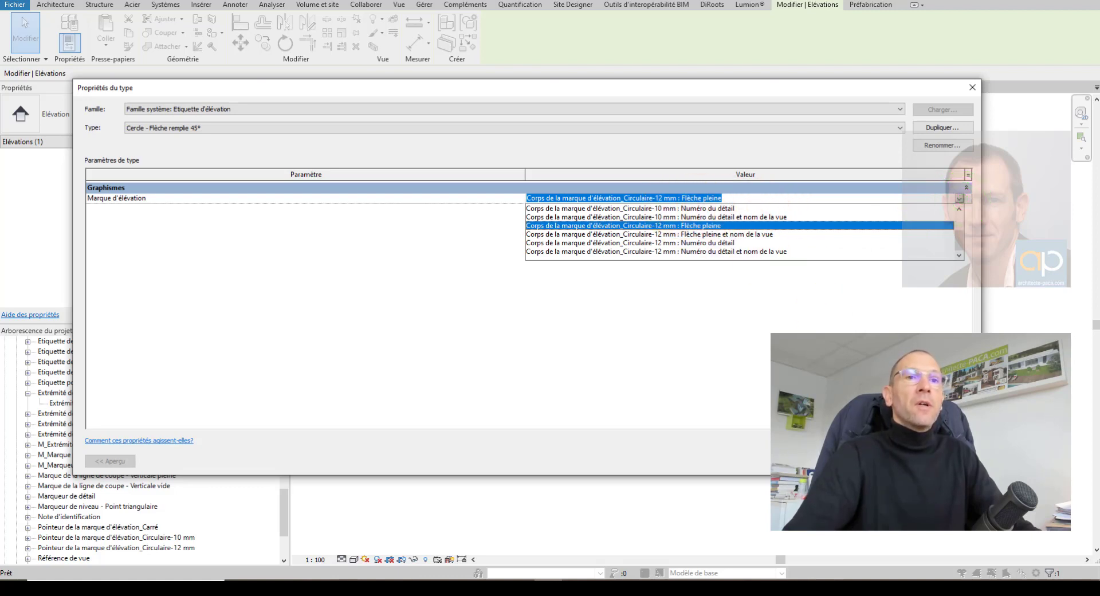
left_click(892, 461)
left_click(883, 461)
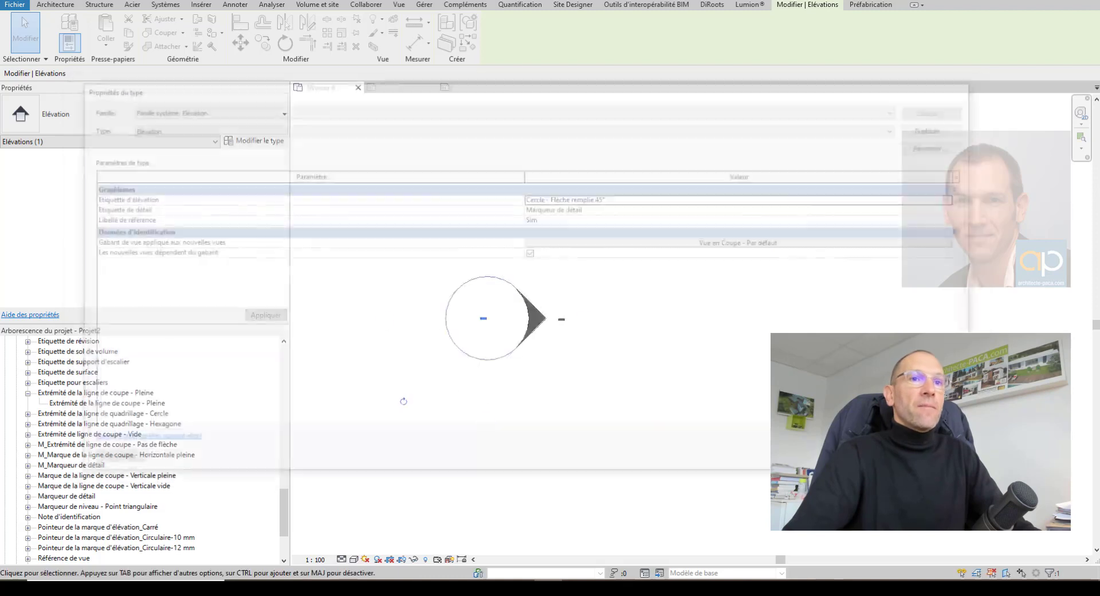
left_click(672, 452)
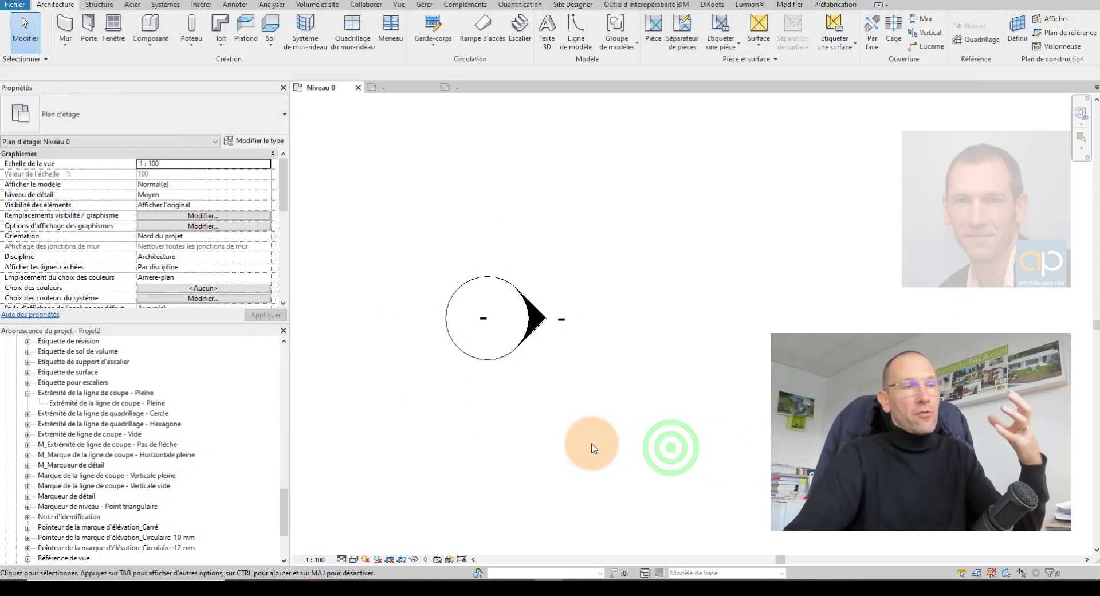
- Reopen the west elevation mark's type properties and check the elevation tag assigned to the Elévation type, leaving it as is
scroll(462, 424, "up", 2)
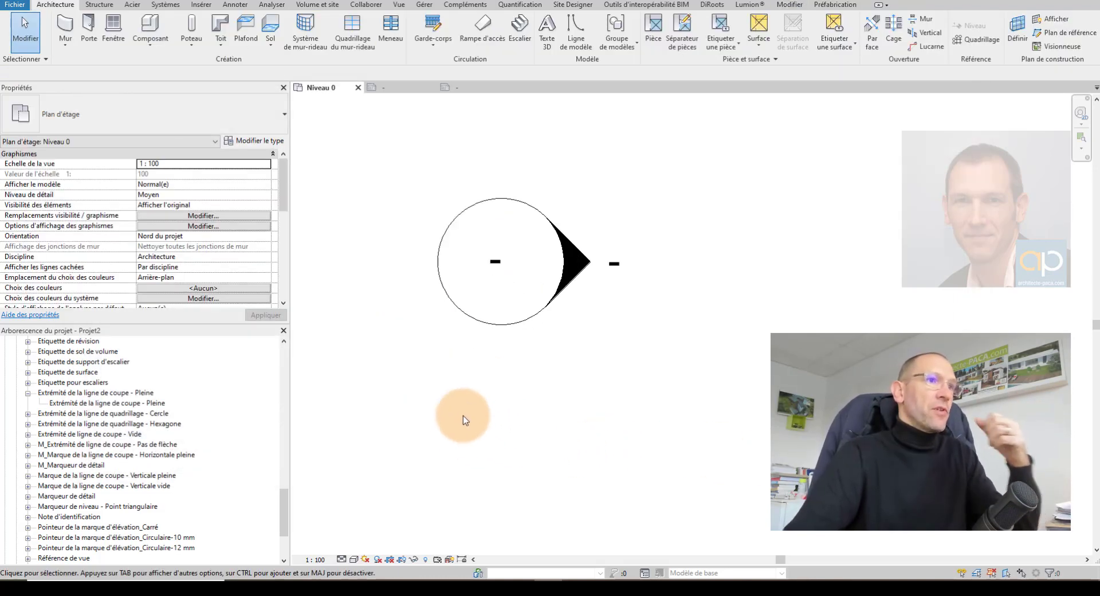
left_click(502, 326)
left_click(257, 141)
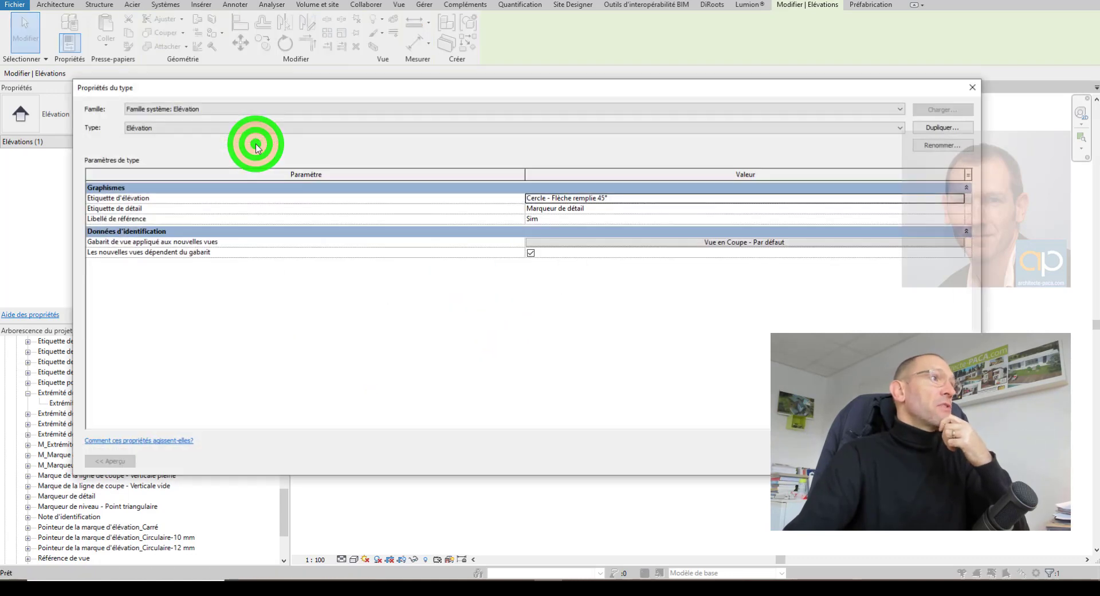
double_click(689, 201)
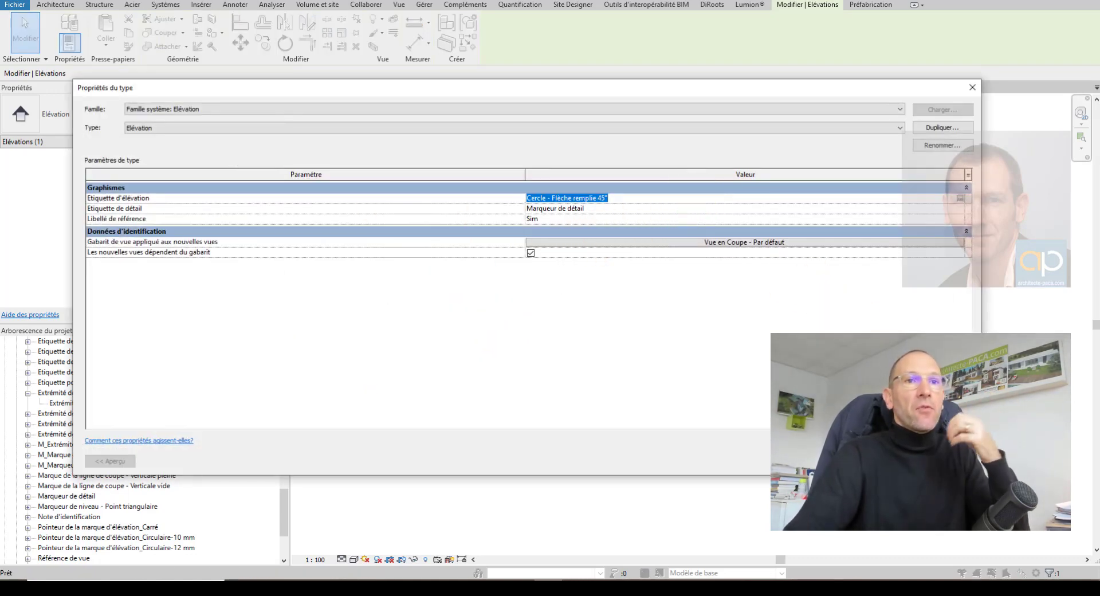
left_click(837, 461)
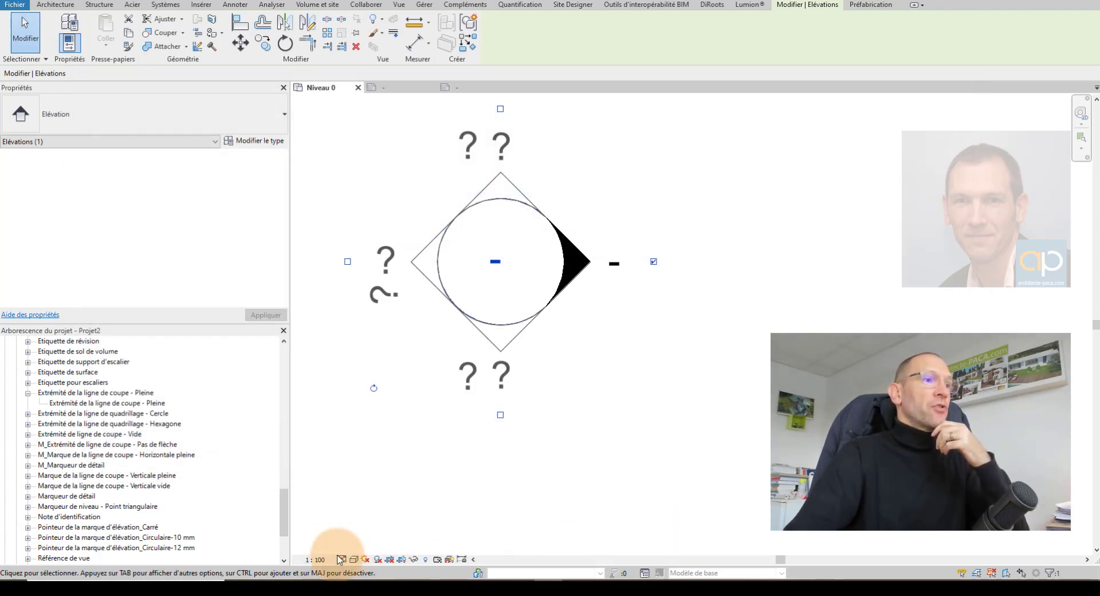
- Set the Niveau 0 plan's view scale to 1:200 and compare the size of the elevation marks around the plan
left_click(316, 560)
left_click(339, 496)
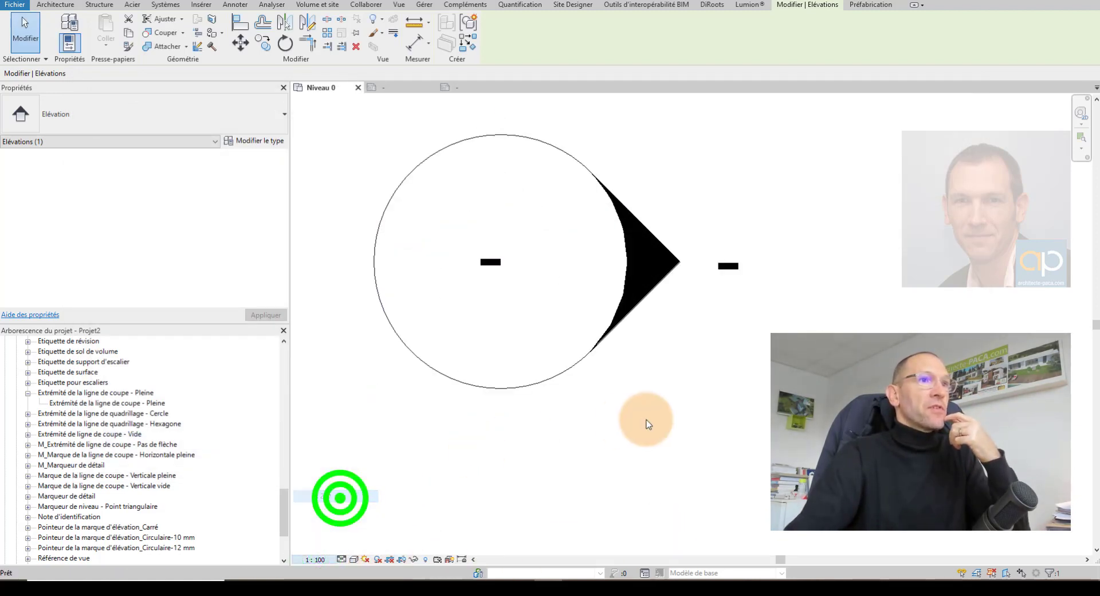
left_click(647, 424)
scroll(647, 424, "down", 5)
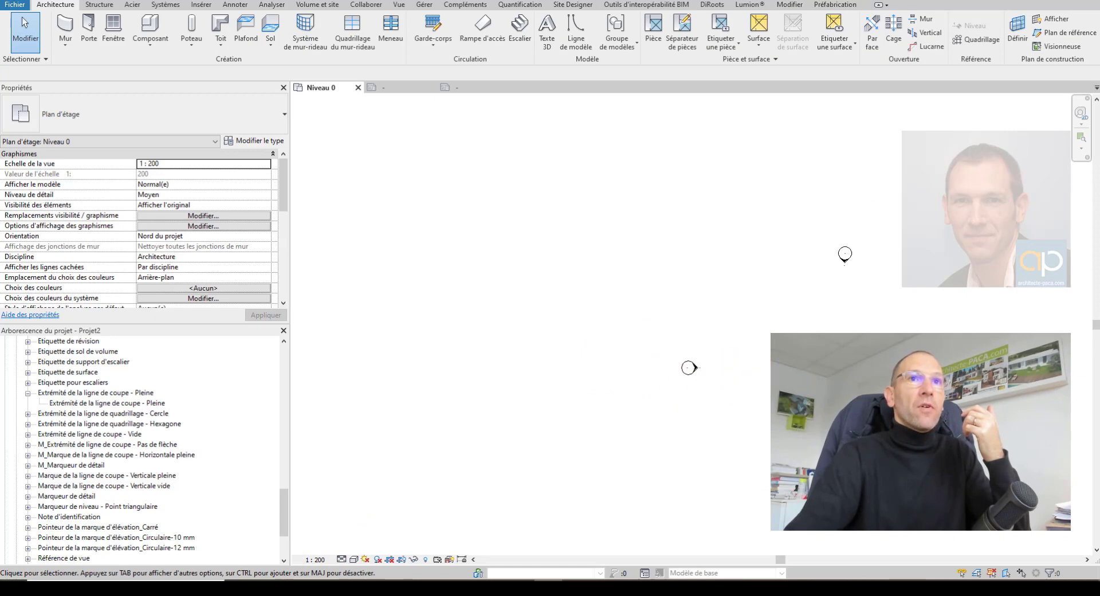
scroll(508, 299, "up", 5)
middle_click_drag(509, 297, 638, 361)
scroll(635, 359, "up", 1)
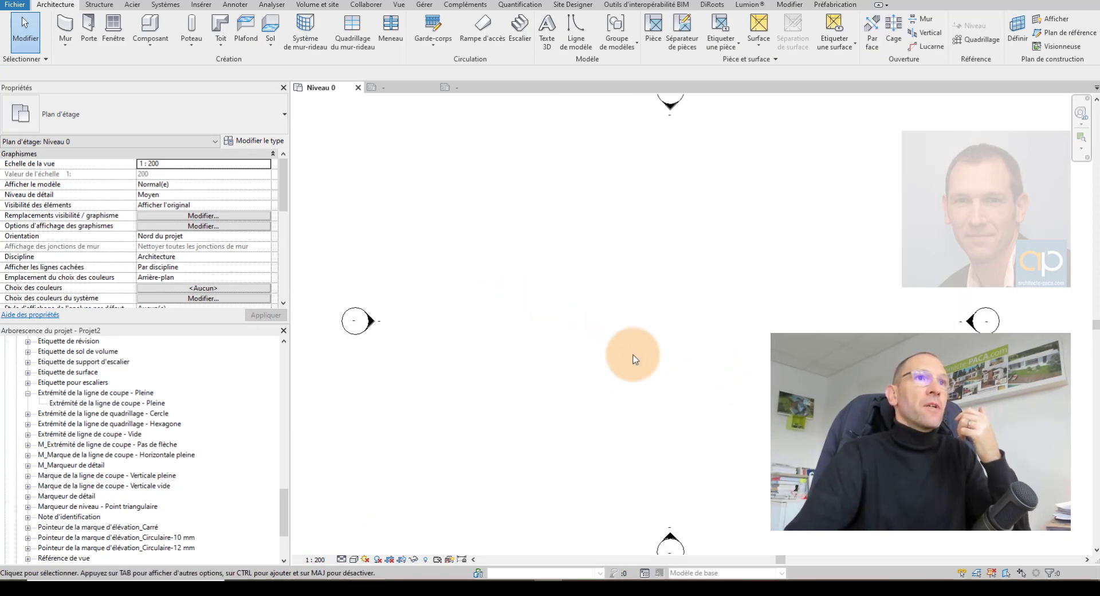
- Set the Niveau 0 plan's view scale to 1:100 with all four elevation marks in view
scroll(635, 359, "down", 1)
left_click(316, 559)
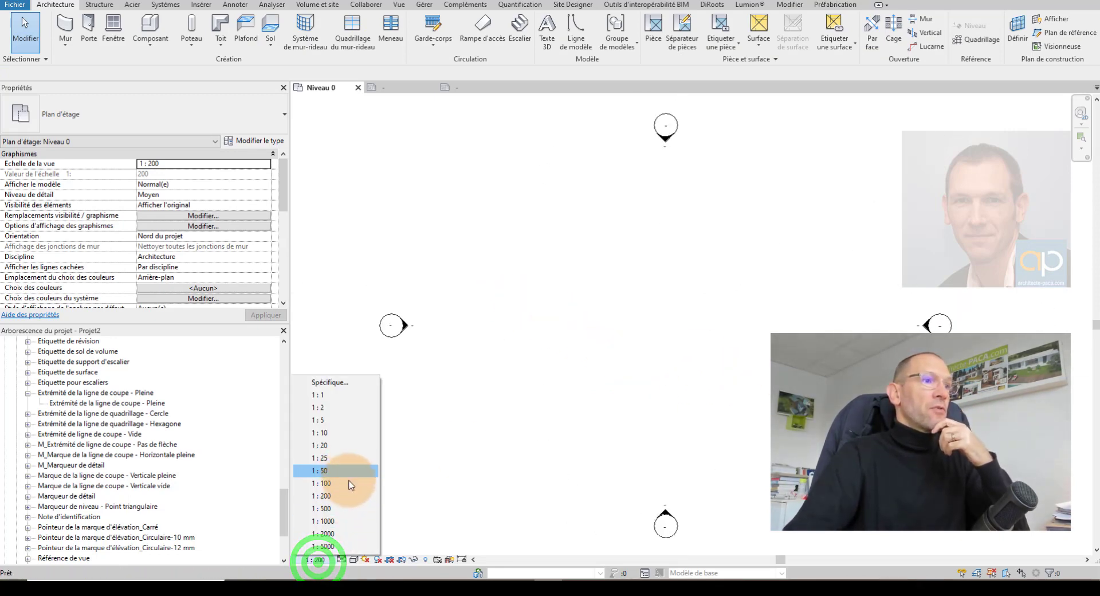
left_click(350, 484)
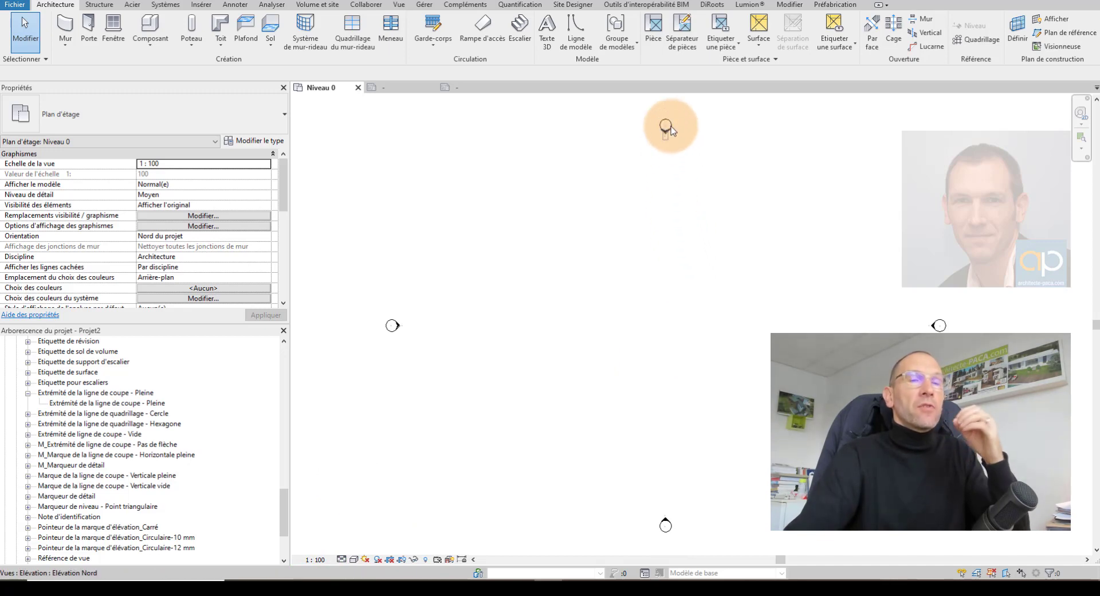